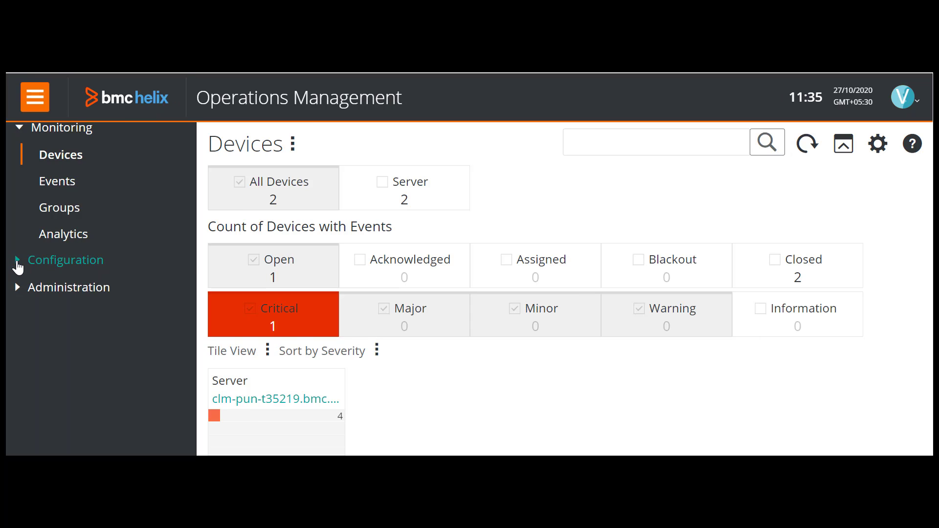
Go to the alarm policies in the configuration area and start creating a new policy
{"action": "left_click", "coordinate": [17, 264]}
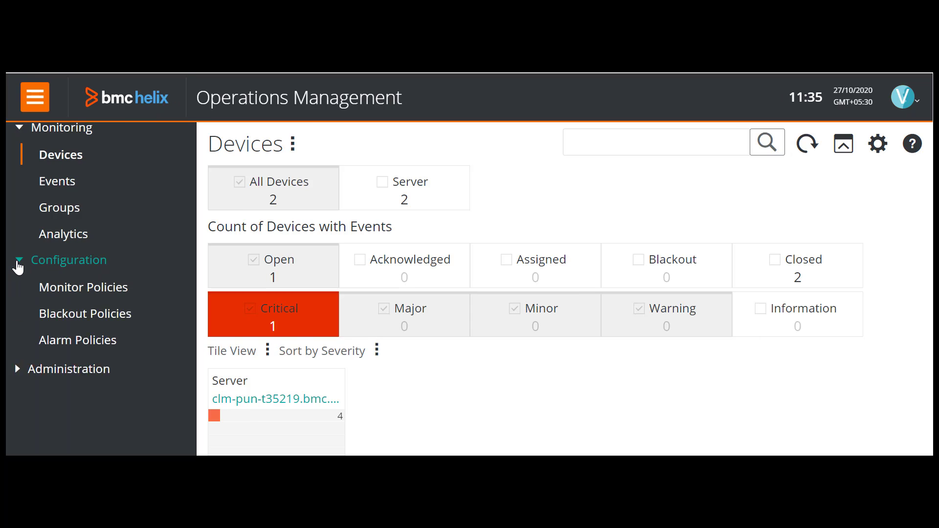
{"action": "left_click", "coordinate": [69, 347]}
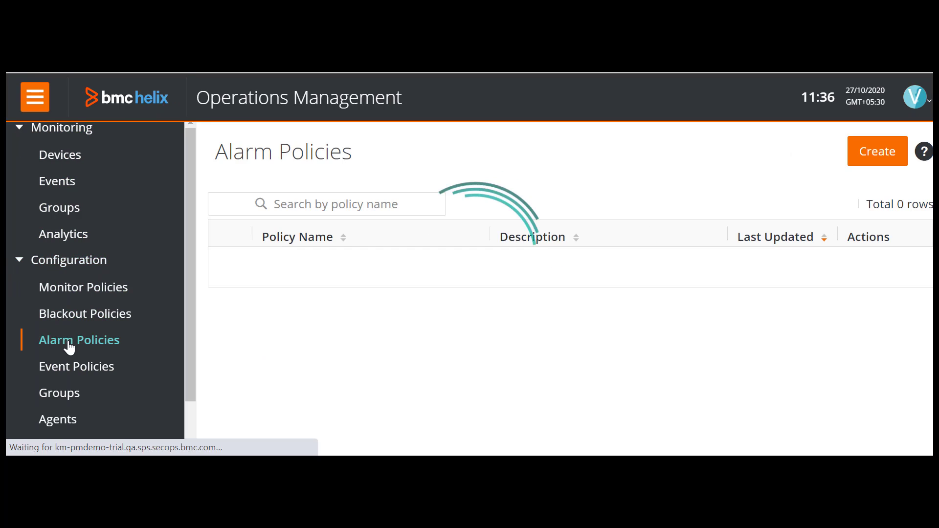
{"action": "left_click", "coordinate": [864, 161]}
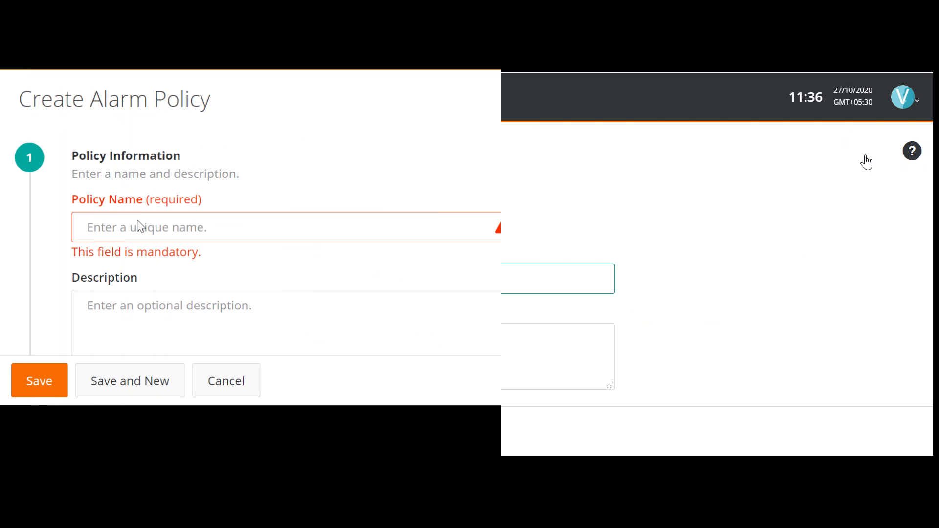
Name the new alarm policy Linux_CPU_Utilization
{"action": "type", "text": "L"}
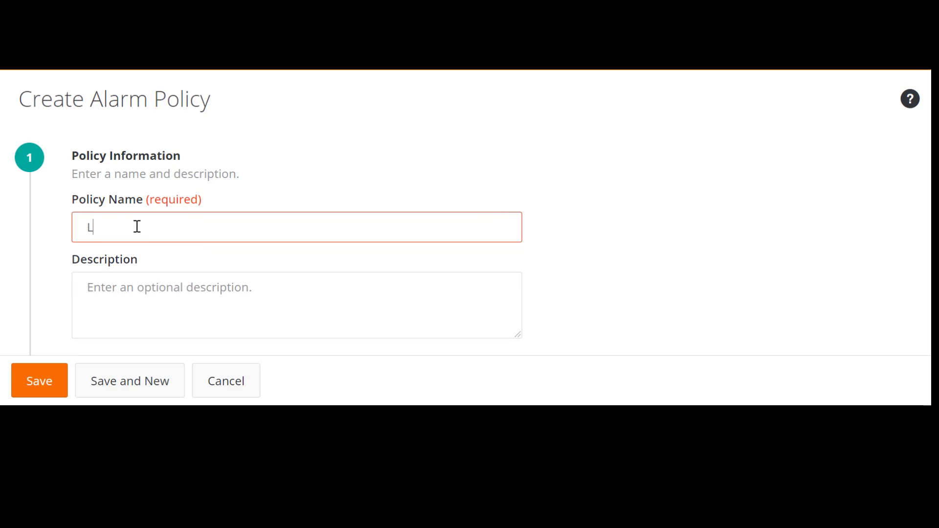
{"action": "type", "text": "inux_"}
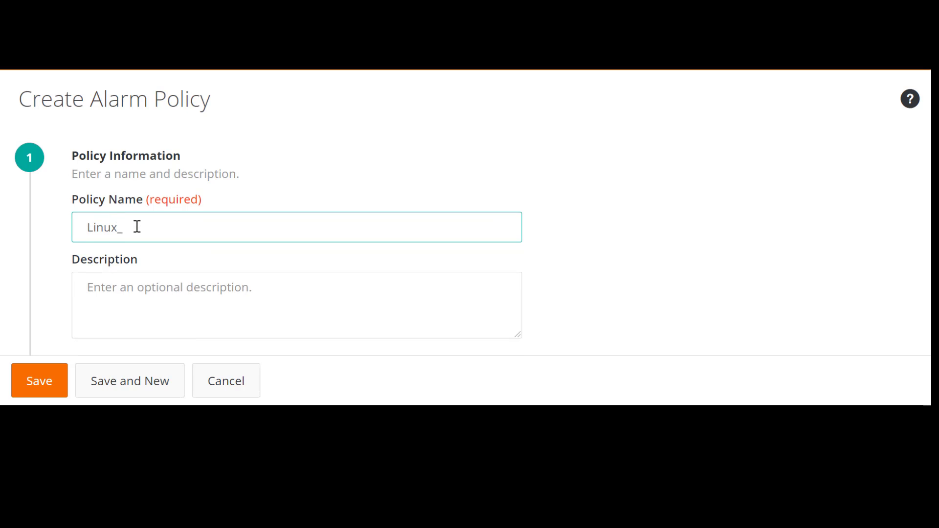
{"action": "type", "text": "CPU_Utilization"}
{"action": "key", "text": "Tab"}
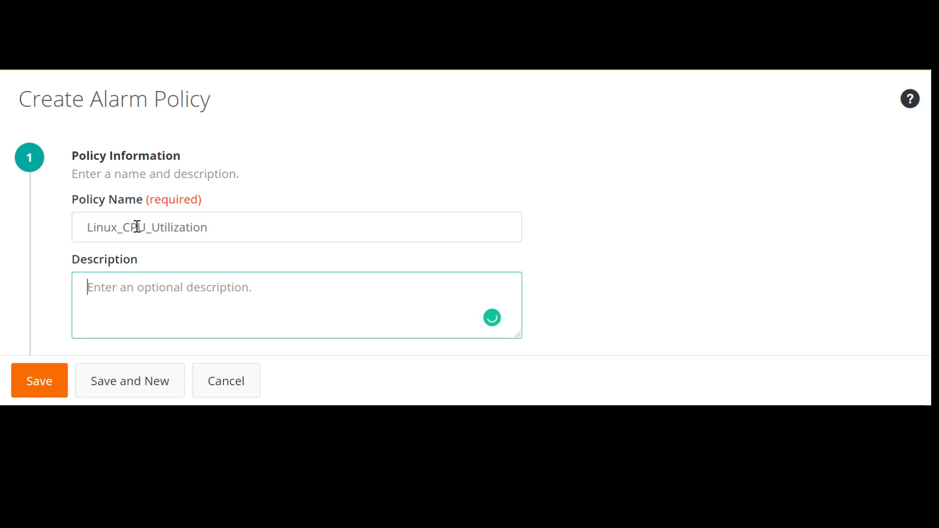
{"action": "type", "text": "Monitor CPU Utilization for all instances"}
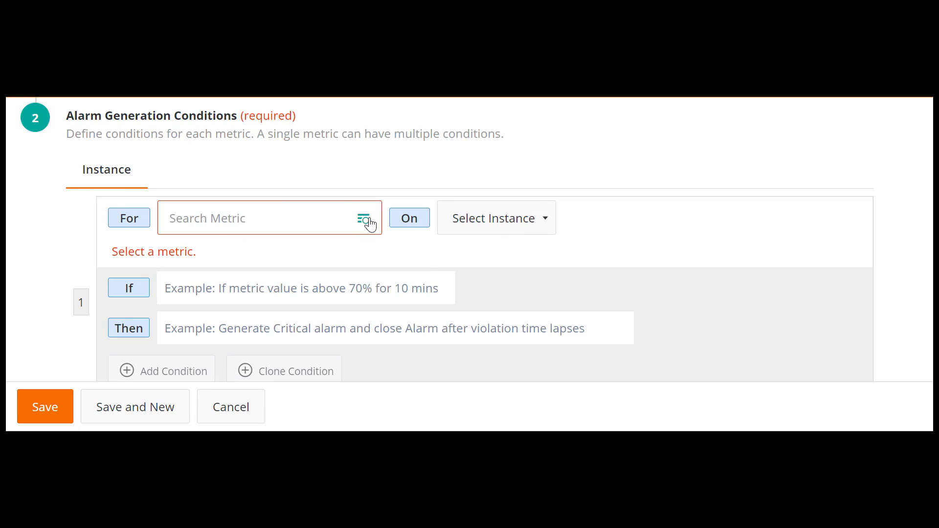
Try to pick the Utilization metric by browsing the monitoring solutions to the Linux CPU monitor type
{"action": "left_click", "coordinate": [363, 220]}
{"action": "scroll", "coordinate": [356, 331], "scroll_direction": "down", "scroll_amount": 5}
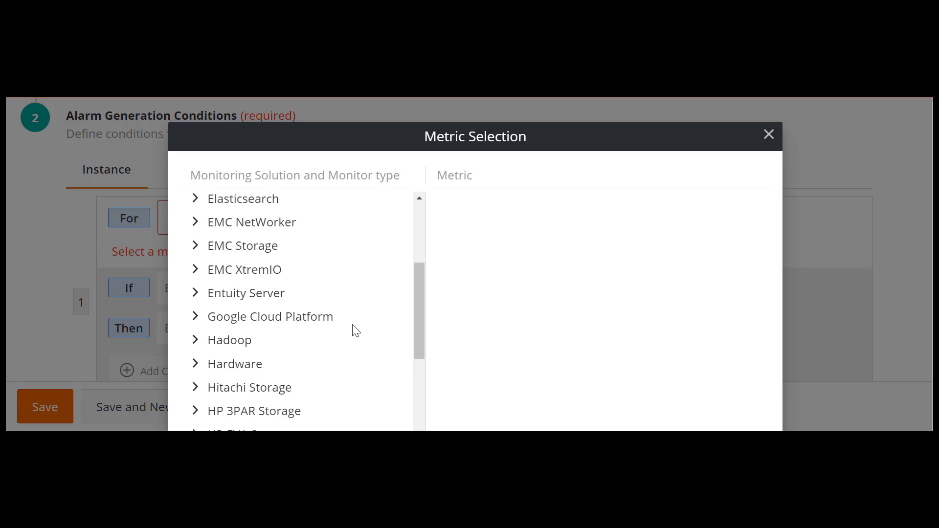
{"action": "scroll", "coordinate": [355, 331], "scroll_direction": "down", "scroll_amount": 10}
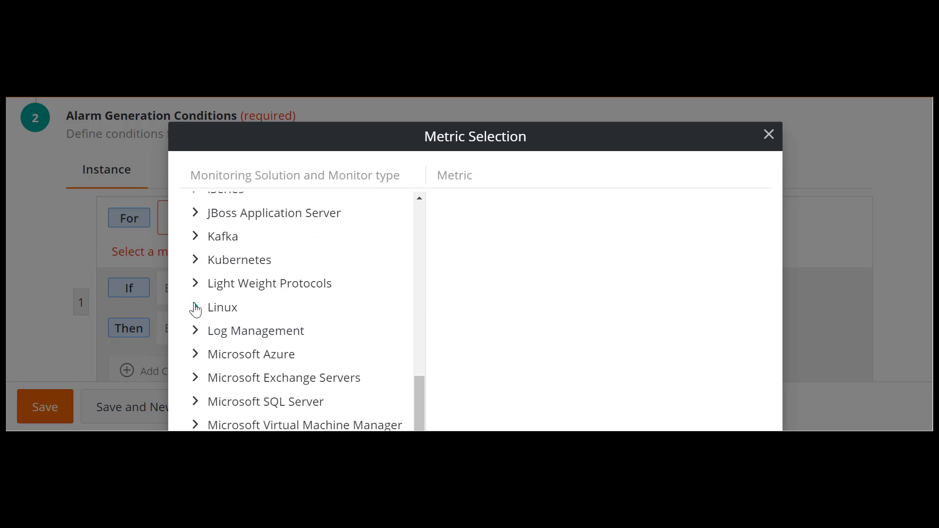
{"action": "left_click", "coordinate": [195, 308]}
{"action": "scroll", "coordinate": [255, 323], "scroll_direction": "down", "scroll_amount": 1}
{"action": "left_click", "coordinate": [240, 306]}
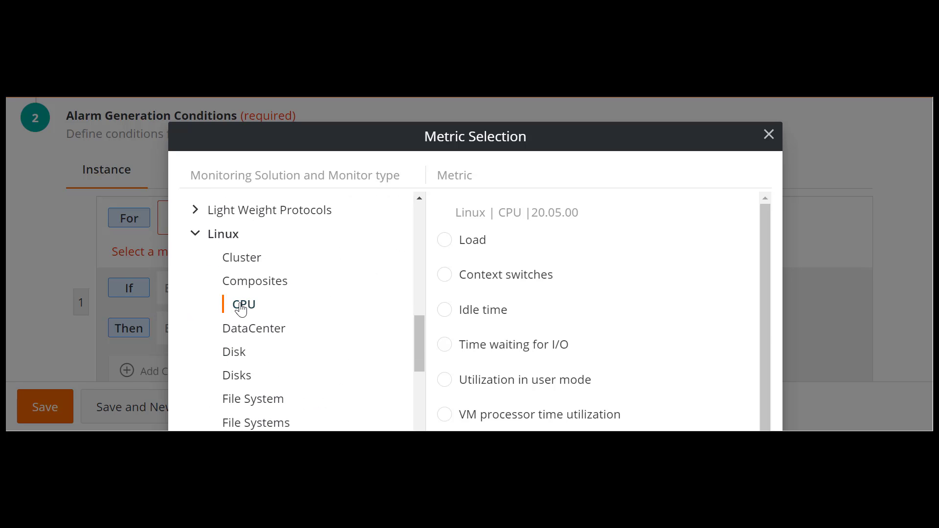
{"action": "scroll", "coordinate": [545, 331], "scroll_direction": "down", "scroll_amount": 6}
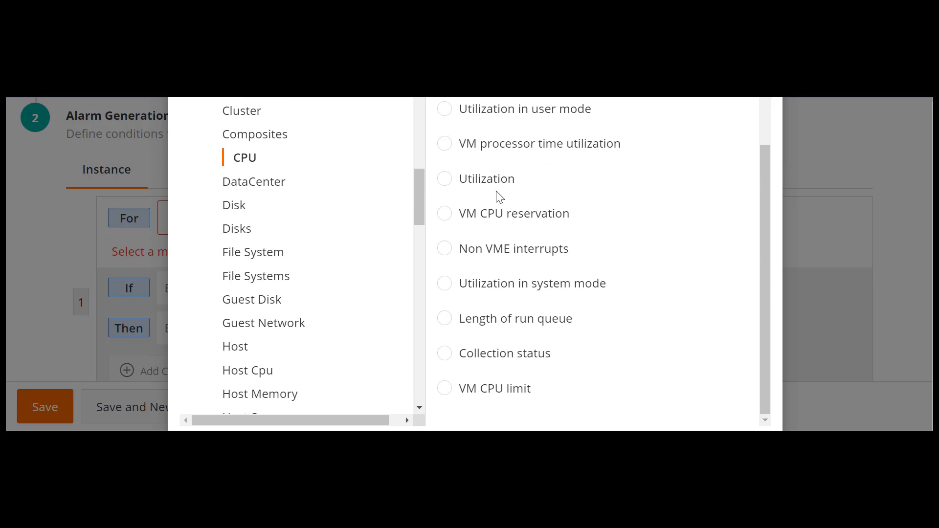
{"action": "left_click", "coordinate": [473, 182]}
{"action": "scroll", "coordinate": [635, 314], "scroll_direction": "down", "scroll_amount": 3}
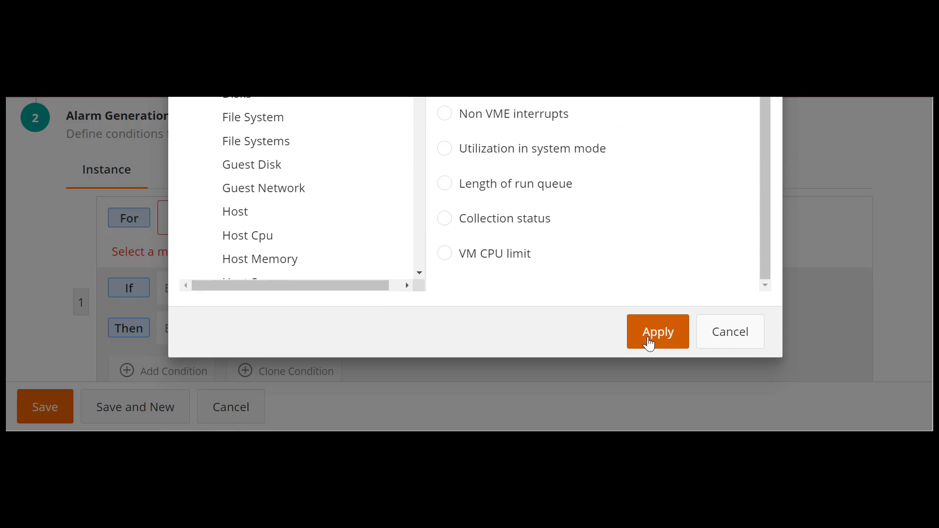
{"action": "left_click", "coordinate": [649, 344]}
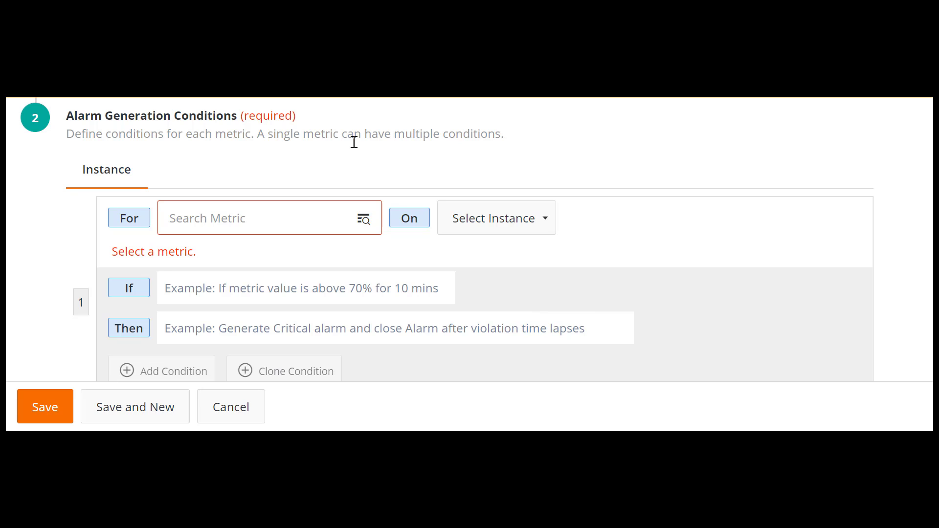
Search the metrics for Utilization and choose the Linux CPU Utilization metric, version 20.05.00, for the alarm condition
{"action": "left_click", "coordinate": [237, 223]}
{"action": "type", "text": "utili"}
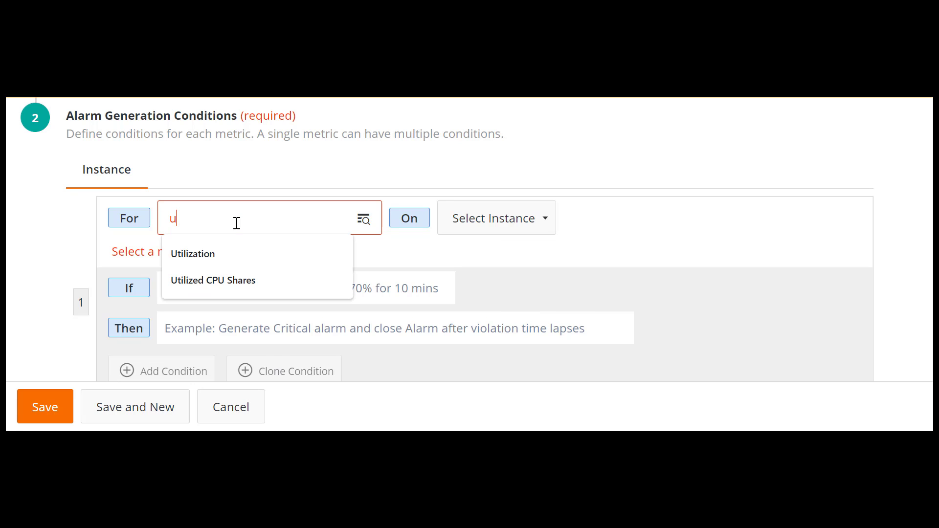
{"action": "left_click", "coordinate": [218, 253]}
{"action": "scroll", "coordinate": [290, 344], "scroll_direction": "down", "scroll_amount": 15}
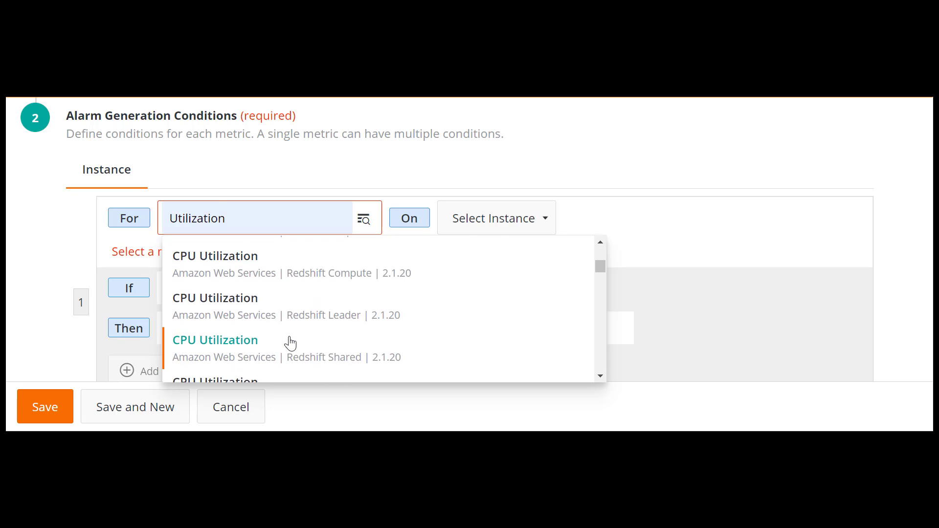
{"action": "scroll", "coordinate": [290, 344], "scroll_direction": "down", "scroll_amount": 15}
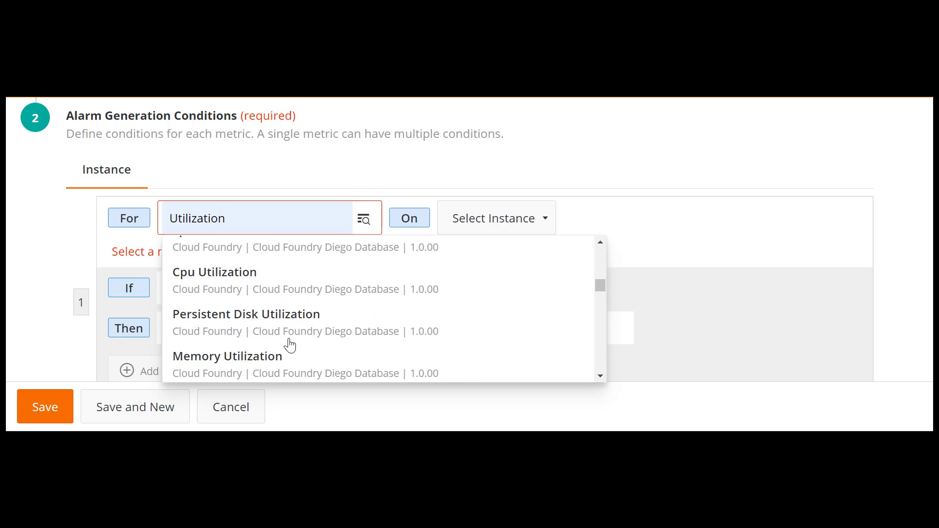
{"action": "scroll", "coordinate": [290, 345], "scroll_direction": "down", "scroll_amount": 15}
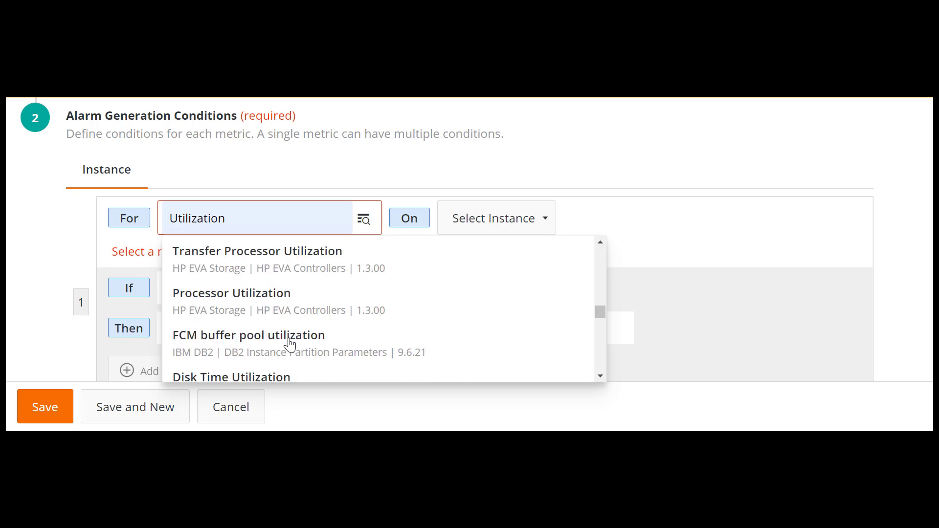
{"action": "scroll", "coordinate": [291, 342], "scroll_direction": "down", "scroll_amount": 15}
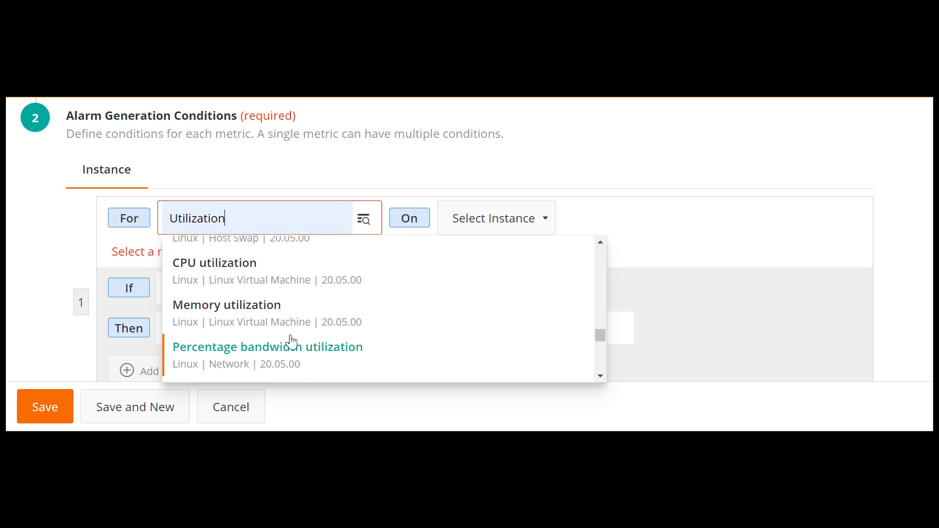
{"action": "scroll", "coordinate": [291, 342], "scroll_direction": "up", "scroll_amount": 2}
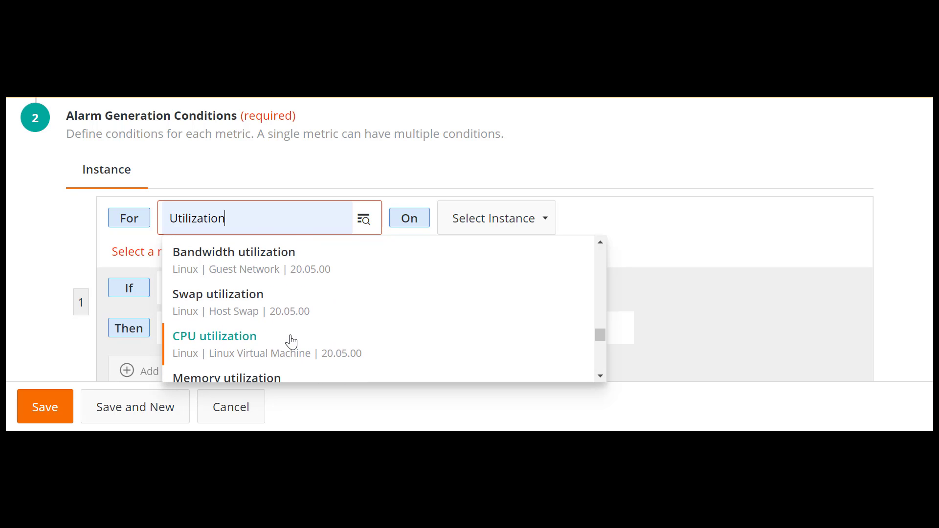
{"action": "scroll", "coordinate": [292, 343], "scroll_direction": "up", "scroll_amount": 4}
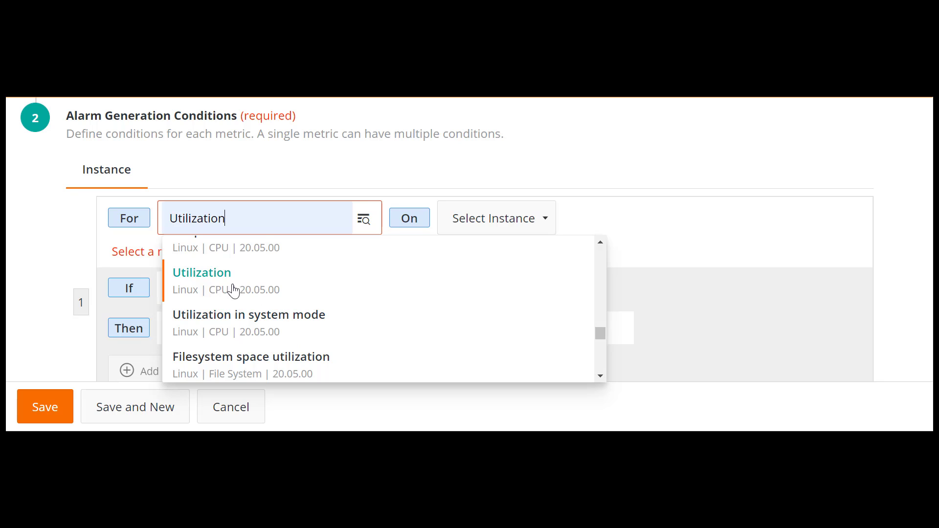
{"action": "left_click", "coordinate": [216, 283]}
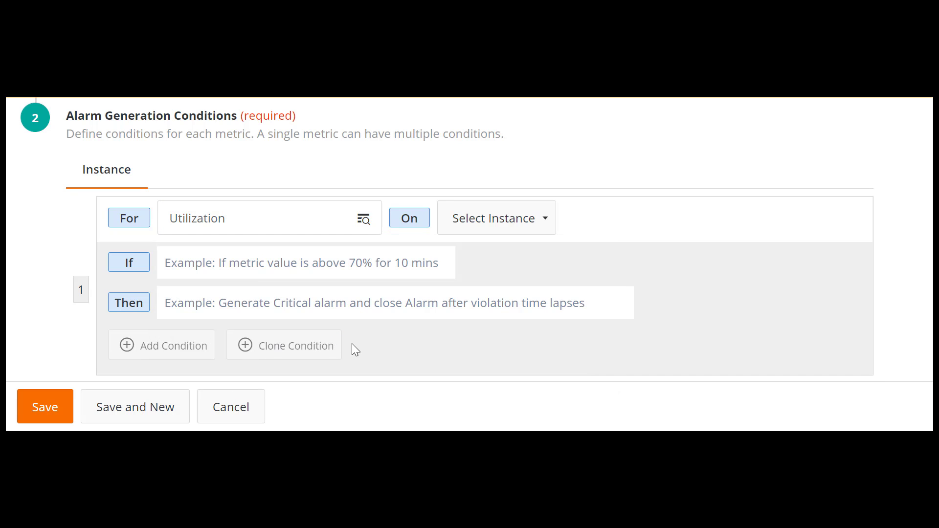
Apply the Utilization metric condition to All Instances
{"action": "left_click", "coordinate": [544, 224]}
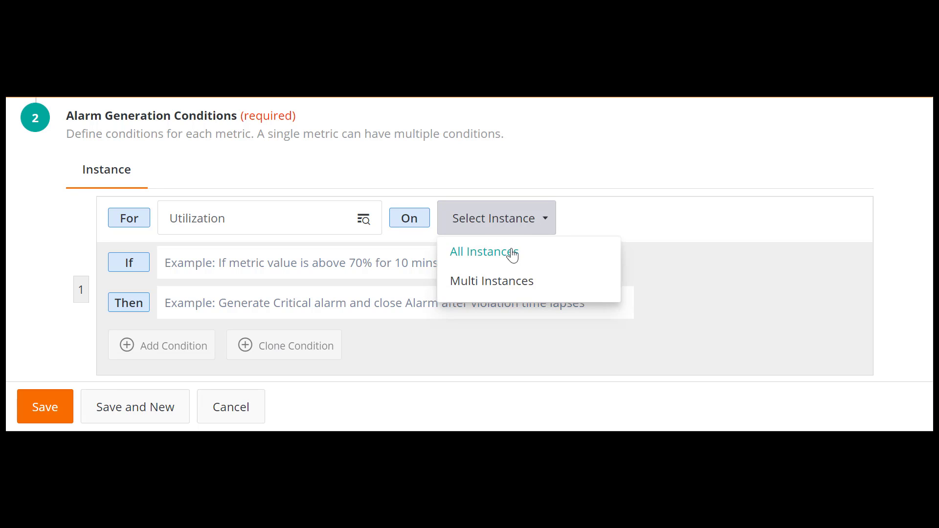
{"action": "left_click", "coordinate": [511, 253]}
{"action": "key", "text": "Tab"}
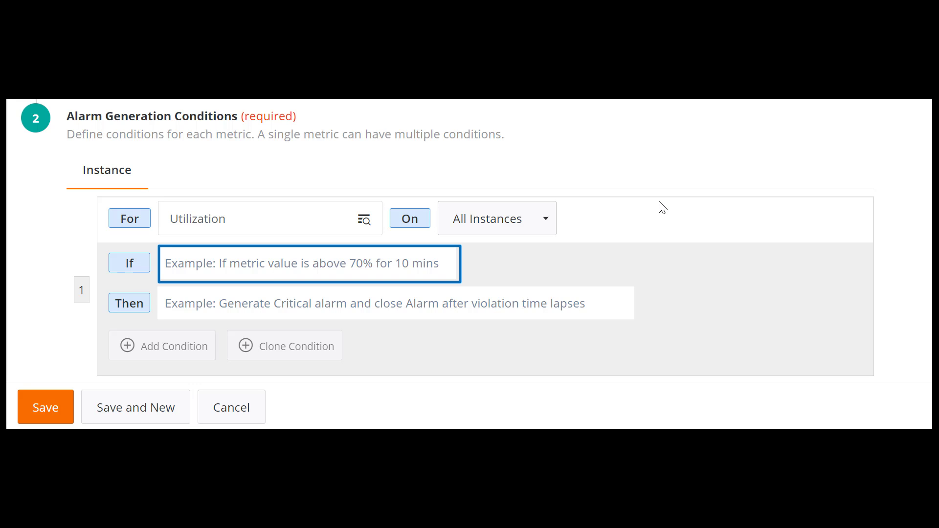
{"action": "left_click", "coordinate": [660, 204]}
{"action": "scroll", "coordinate": [847, 264], "scroll_direction": "down", "scroll_amount": 1}
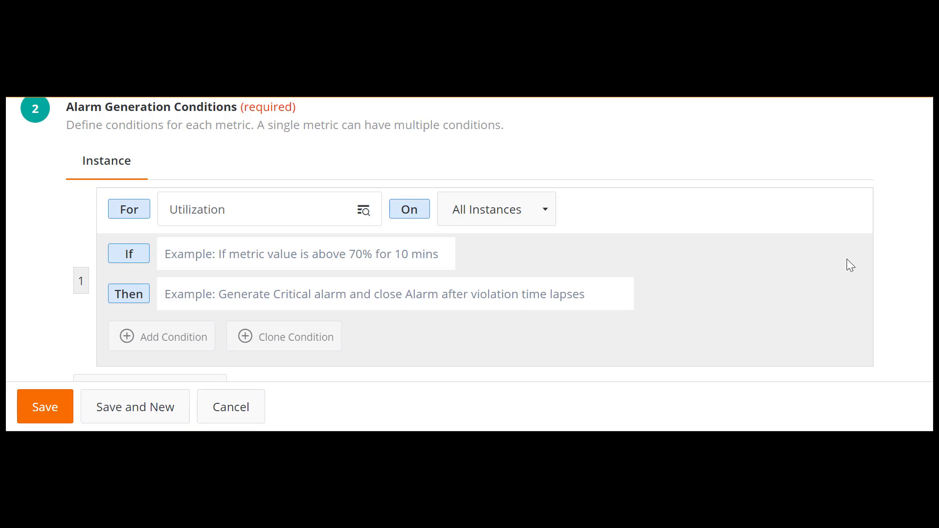
Define the If condition as metric value above 75 % for 15 minutes
{"action": "left_click", "coordinate": [209, 255]}
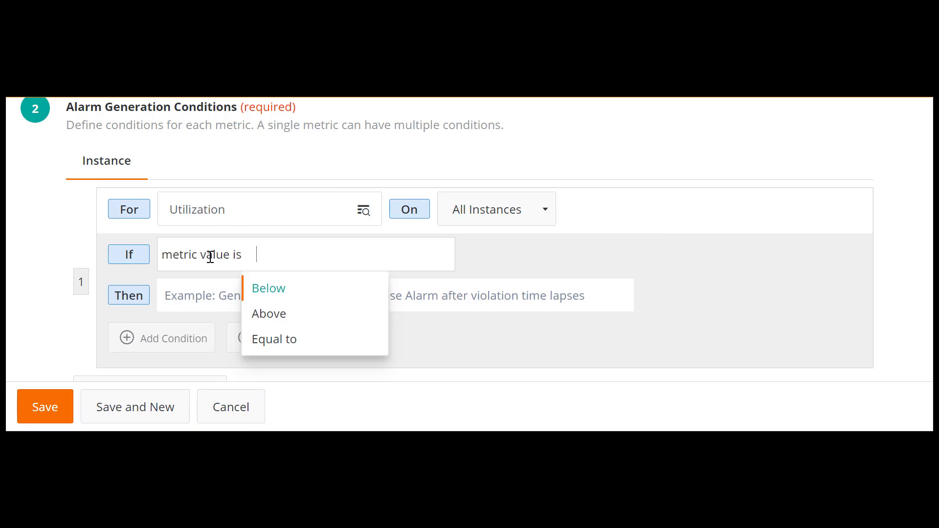
{"action": "left_click", "coordinate": [293, 316]}
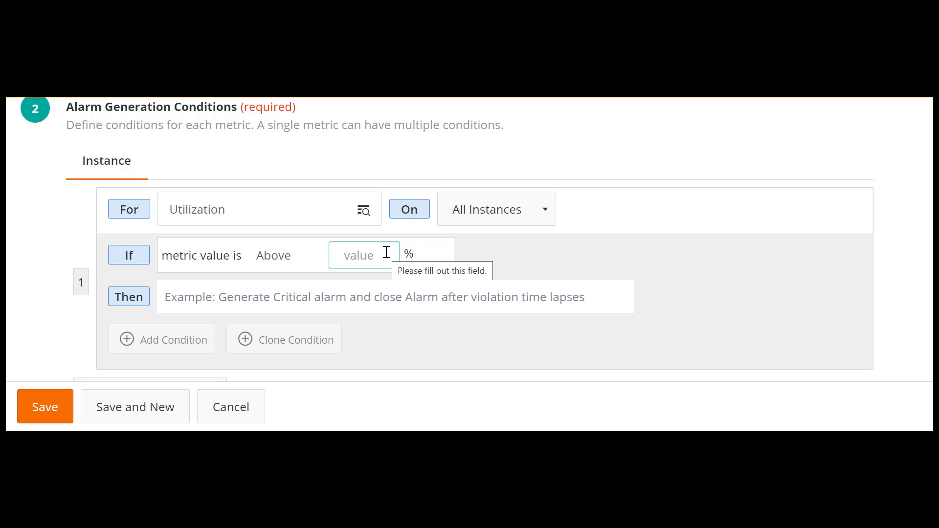
{"action": "type", "text": "75"}
{"action": "left_click", "coordinate": [432, 259]}
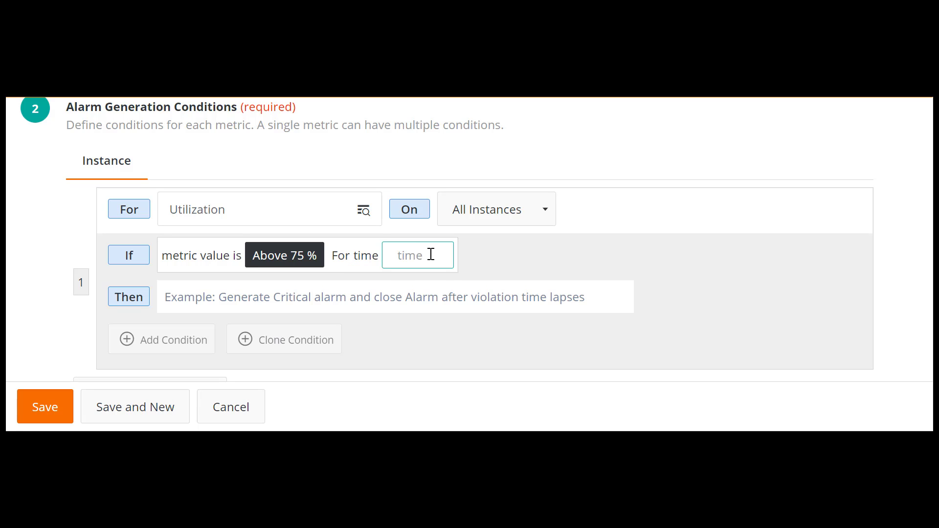
{"action": "type", "text": "15"}
{"action": "left_click", "coordinate": [492, 268]}
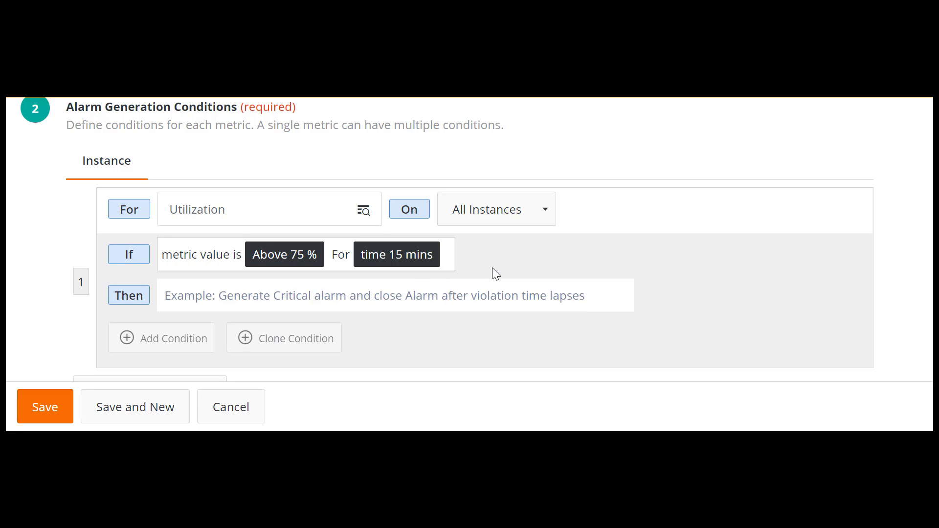
Set the Then action to generate a Major Alarm and close it after violation time lapses
{"action": "left_click", "coordinate": [195, 293]}
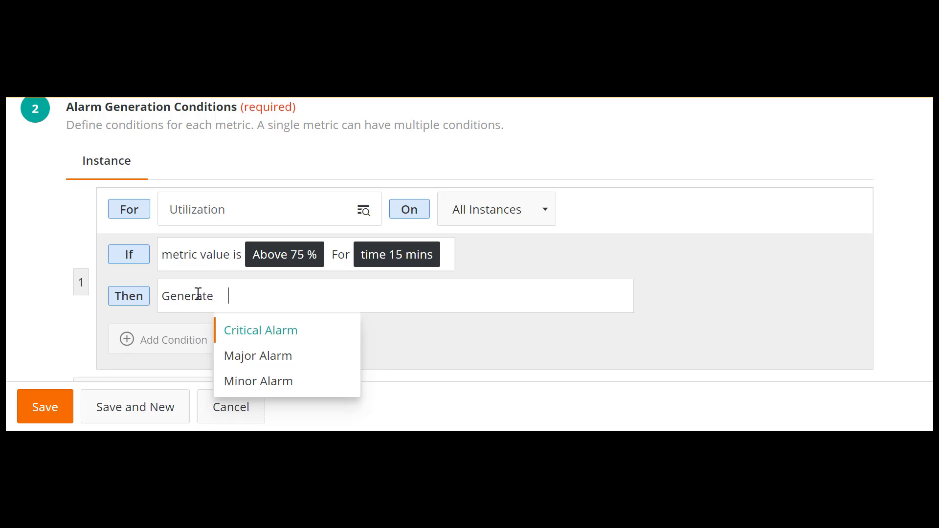
{"action": "left_click", "coordinate": [260, 360]}
{"action": "left_click", "coordinate": [407, 333]}
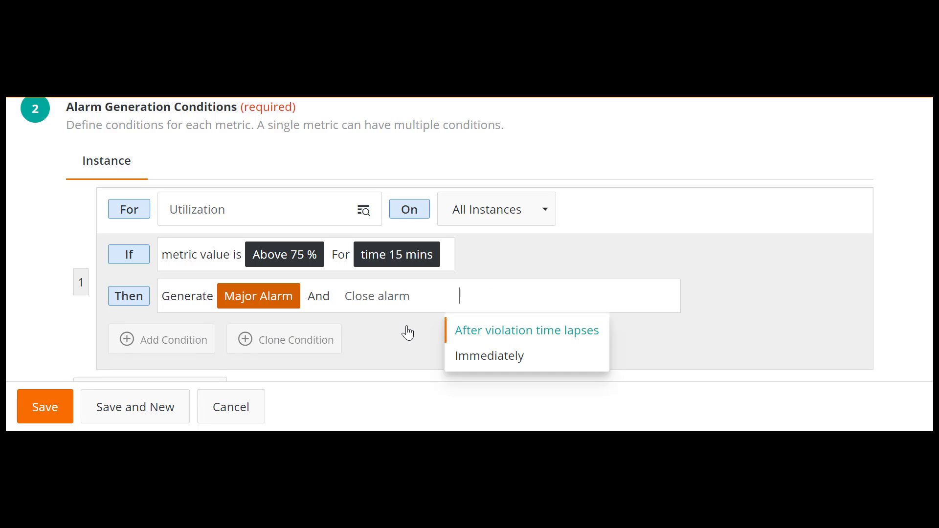
{"action": "left_click", "coordinate": [507, 331]}
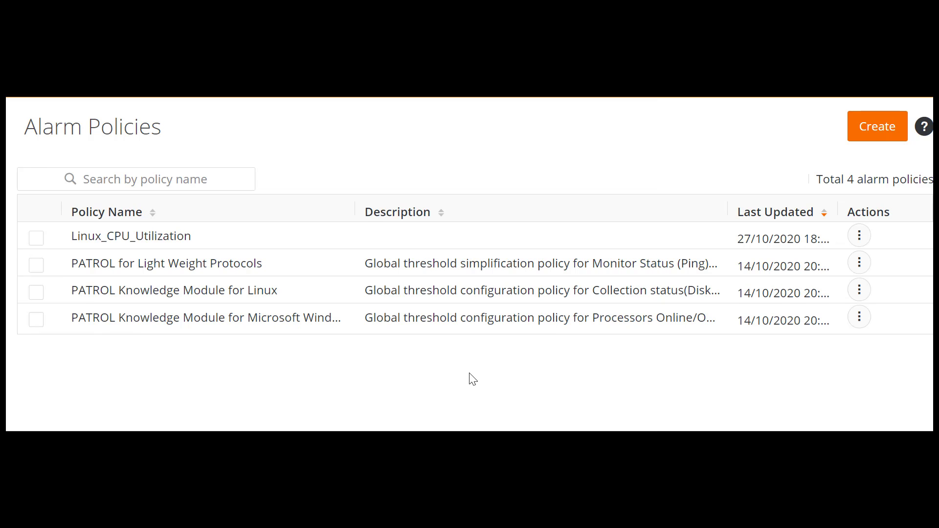
Open the Linux_CPU_Utilization policy for editing and review its alarm generation conditions
{"action": "left_click", "coordinate": [35, 239]}
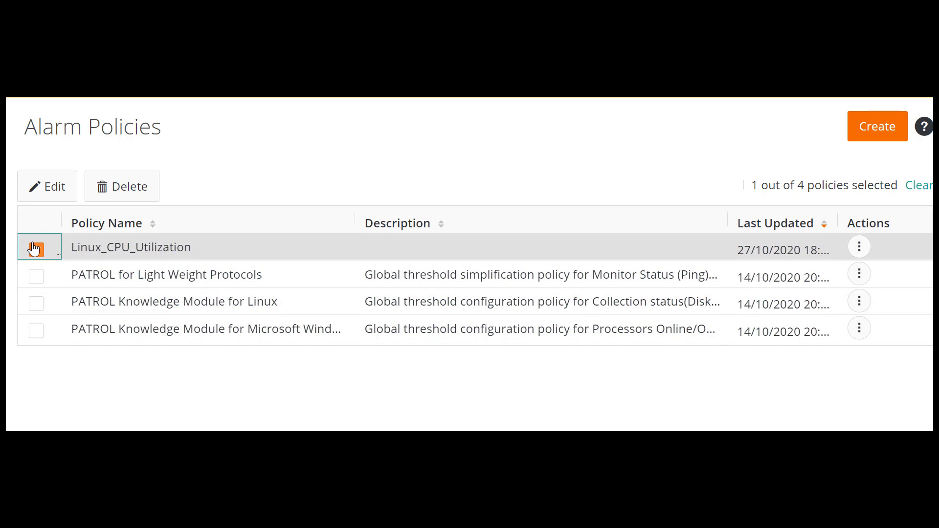
{"action": "left_click", "coordinate": [56, 193]}
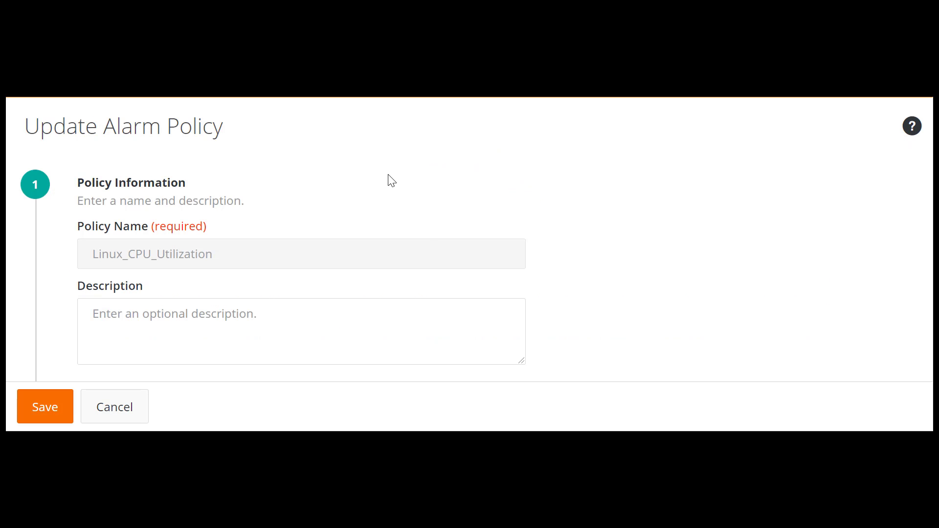
{"action": "scroll", "coordinate": [424, 236], "scroll_direction": "down", "scroll_amount": 7}
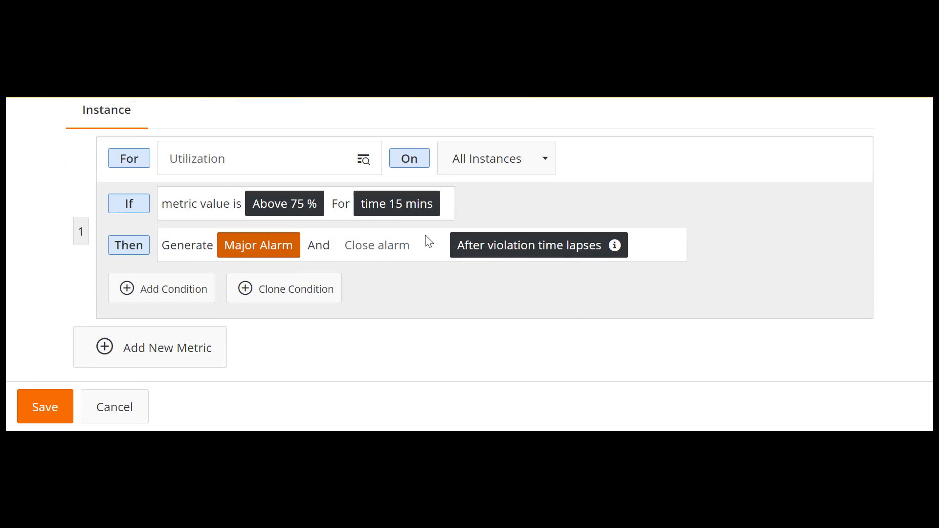
{"action": "scroll", "coordinate": [425, 236], "scroll_direction": "down", "scroll_amount": 1}
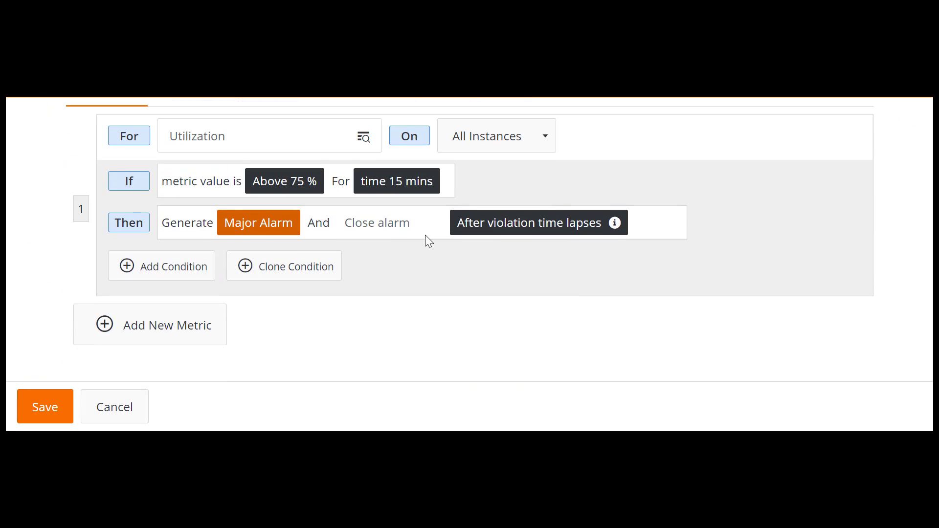
Set the Utilization condition's threshold to above 80 % and save the updated Linux_CPU_Utilization policy
{"action": "left_click", "coordinate": [306, 181]}
{"action": "key", "text": "Tab"}
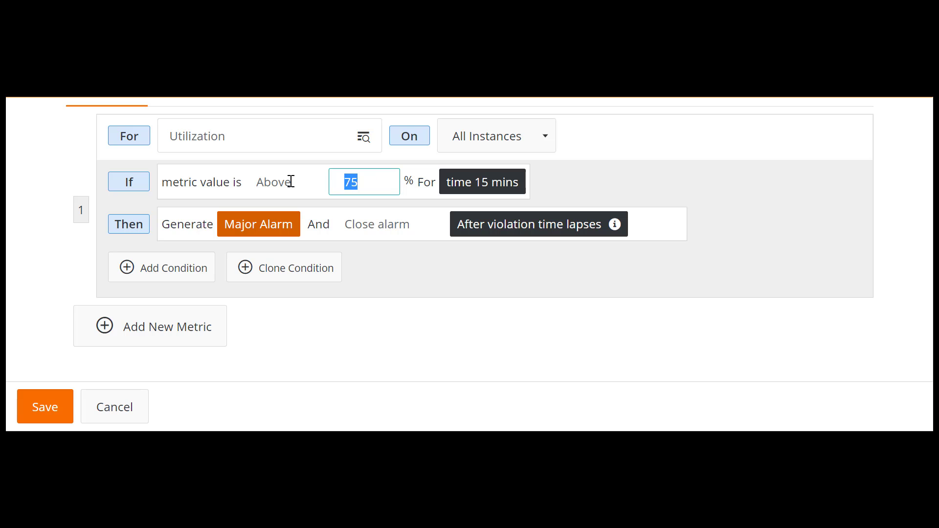
{"action": "type", "text": "80"}
{"action": "left_click", "coordinate": [431, 327]}
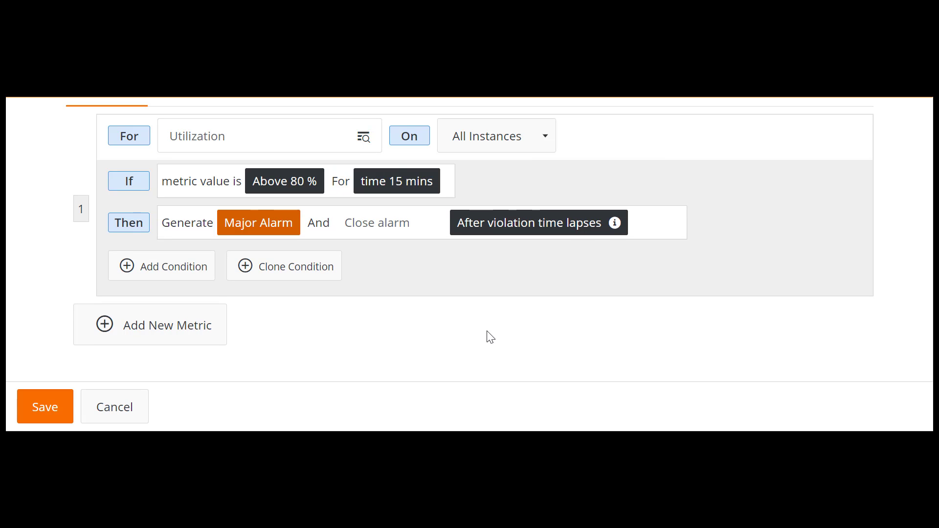
{"action": "scroll", "coordinate": [488, 336], "scroll_direction": "up", "scroll_amount": 3}
{"action": "scroll", "coordinate": [490, 337], "scroll_direction": "up", "scroll_amount": 5}
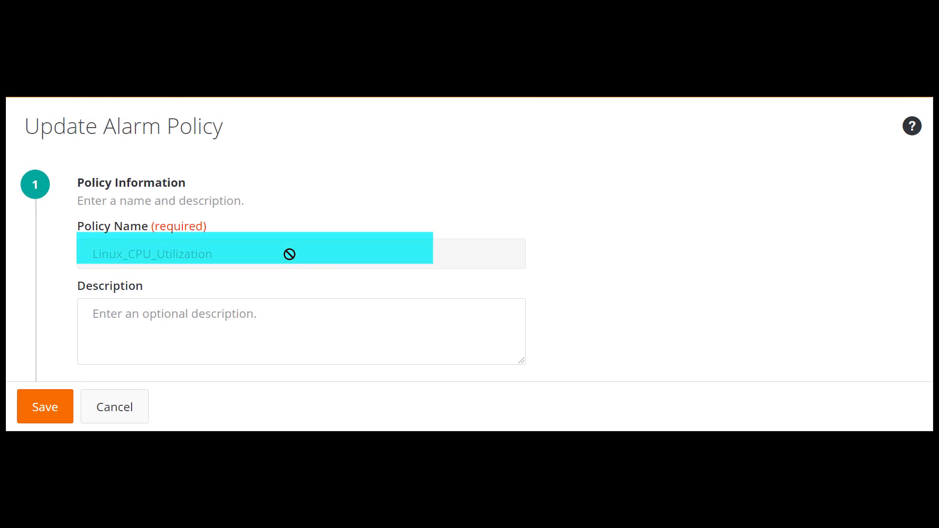
{"action": "scroll", "coordinate": [437, 319], "scroll_direction": "down", "scroll_amount": 5}
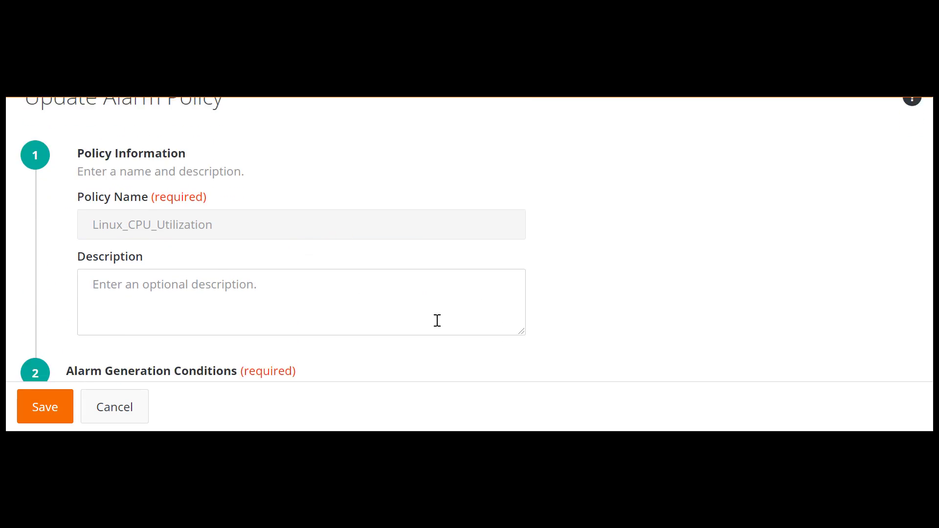
{"action": "left_click", "coordinate": [41, 410]}
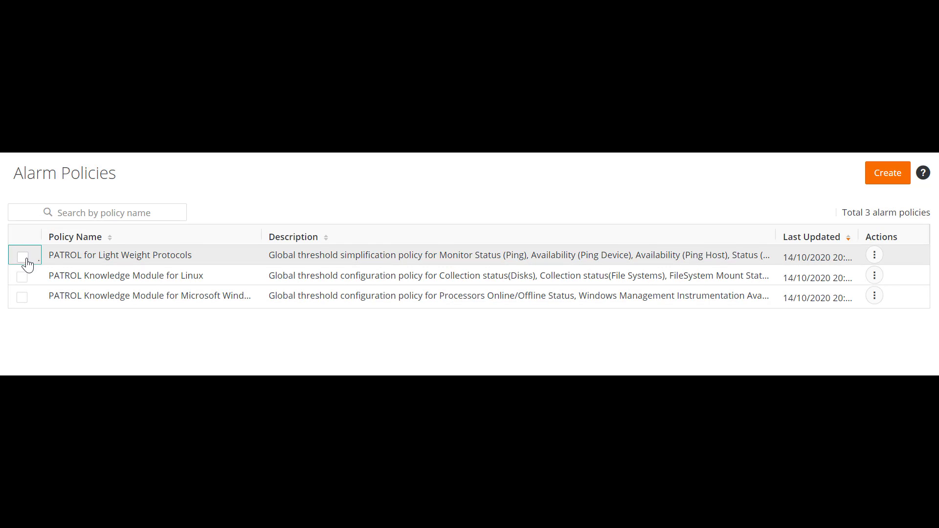
Select the PATROL for Light Weight Protocols and PATROL Knowledge Module for Linux alarm policies
{"action": "left_click", "coordinate": [26, 260]}
{"action": "left_click", "coordinate": [23, 286]}
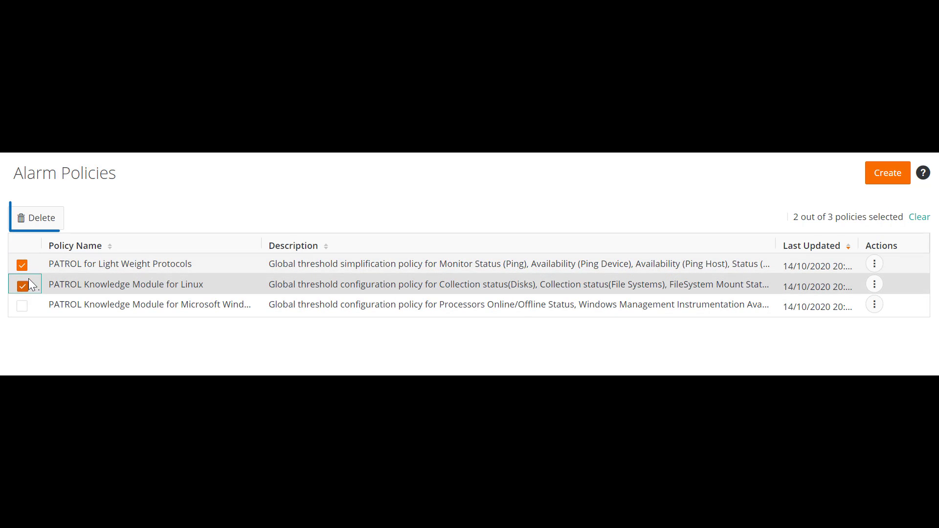